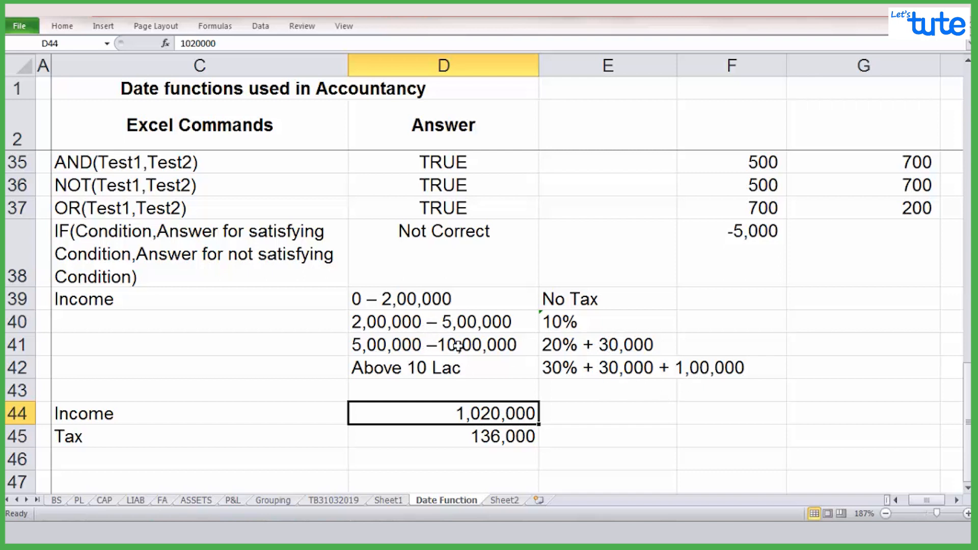
Begin a new tax formula in cell D45 with =IF(D44<=200000,0, to cover the no-tax slab.
{"action": "left_click", "coordinate": [413, 437]}
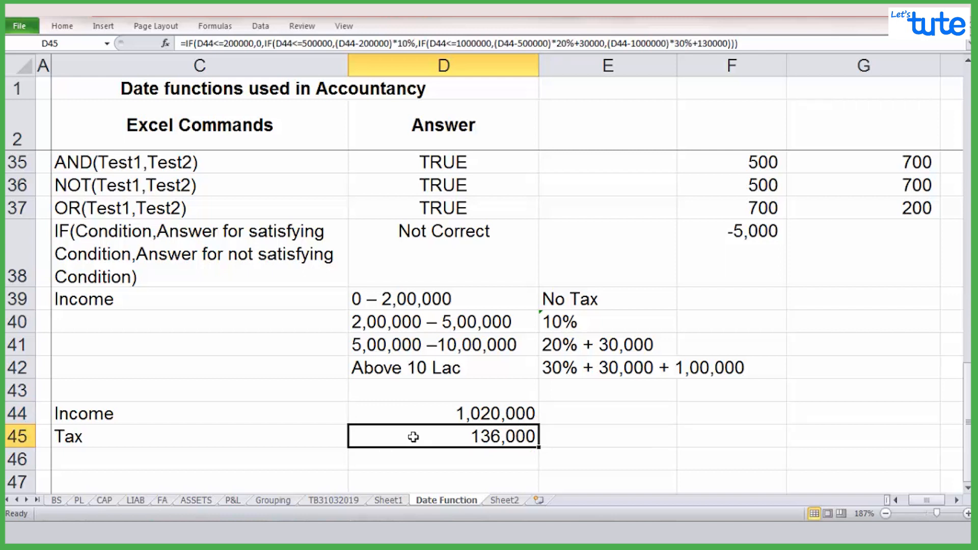
{"action": "type", "text": "="}
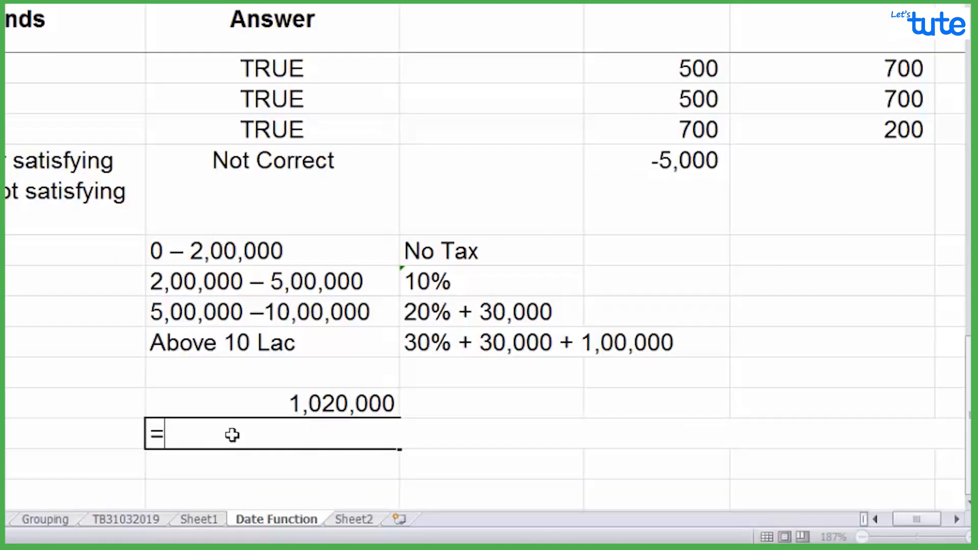
{"action": "type", "text": "i"}
{"action": "key", "text": "BackSpace"}
{"action": "key", "text": "Caps_Lock"}
{"action": "type", "text": "IF"}
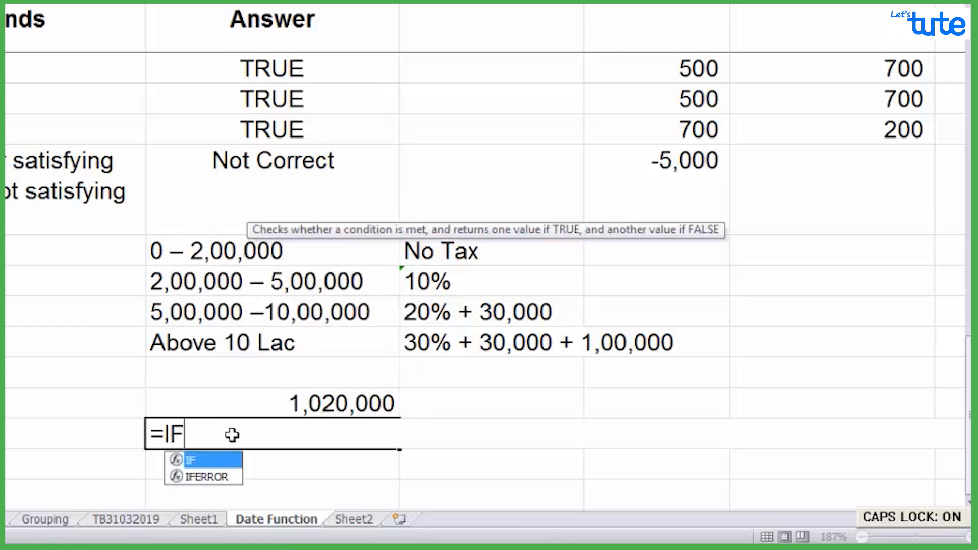
{"action": "type", "text": "("}
{"action": "key", "text": "Up"}
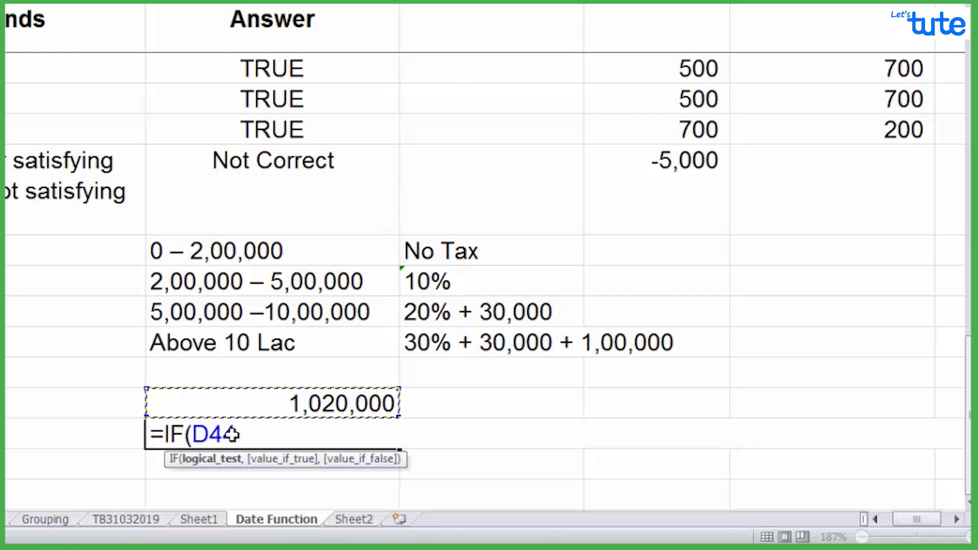
{"action": "type", "text": ","}
{"action": "key", "text": "BackSpace"}
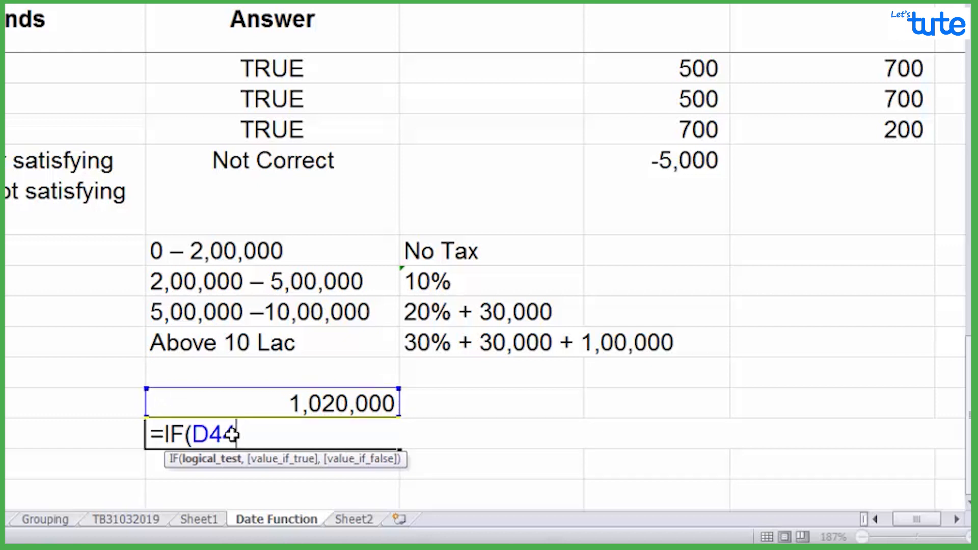
{"action": "type", "text": "<=200000"}
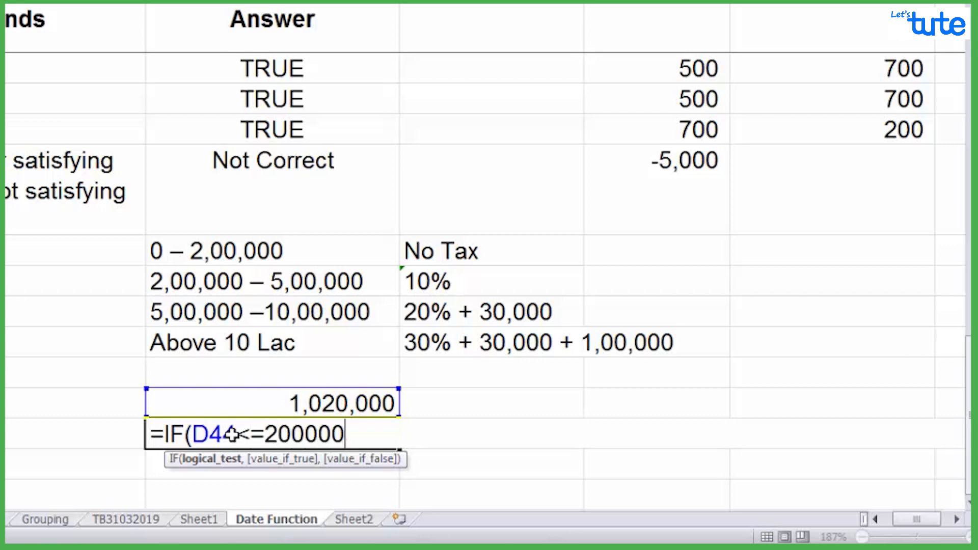
{"action": "type", "text": ","}
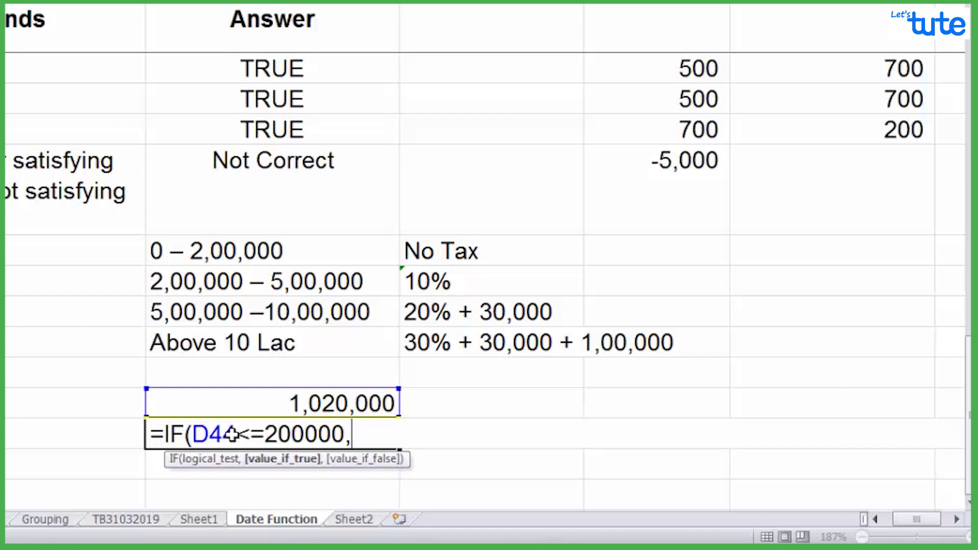
{"action": "type", "text": "0,"}
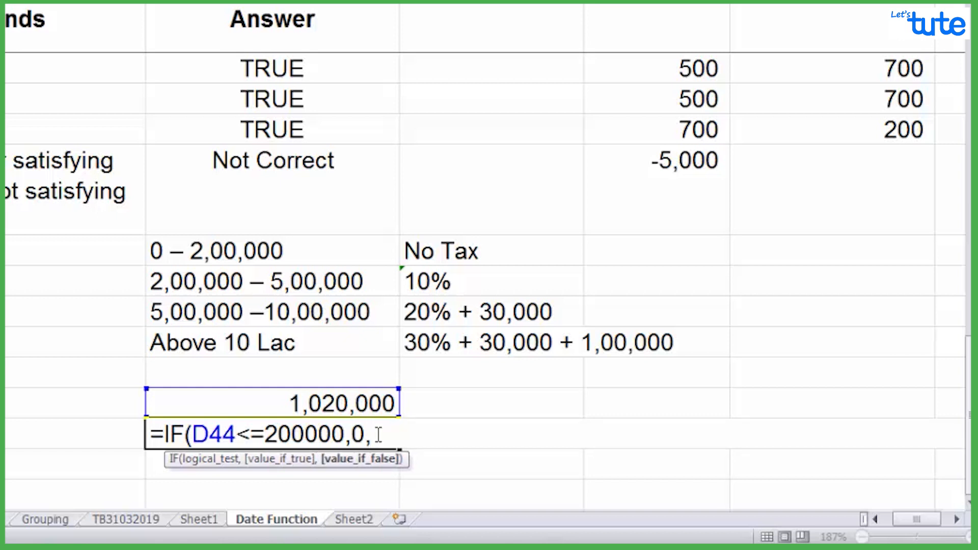
Continue the D45 formula with the 10% slab as a nested condition: IF(D44<=500000,(D44-200000)*10%.
{"action": "type", "text": "IF"}
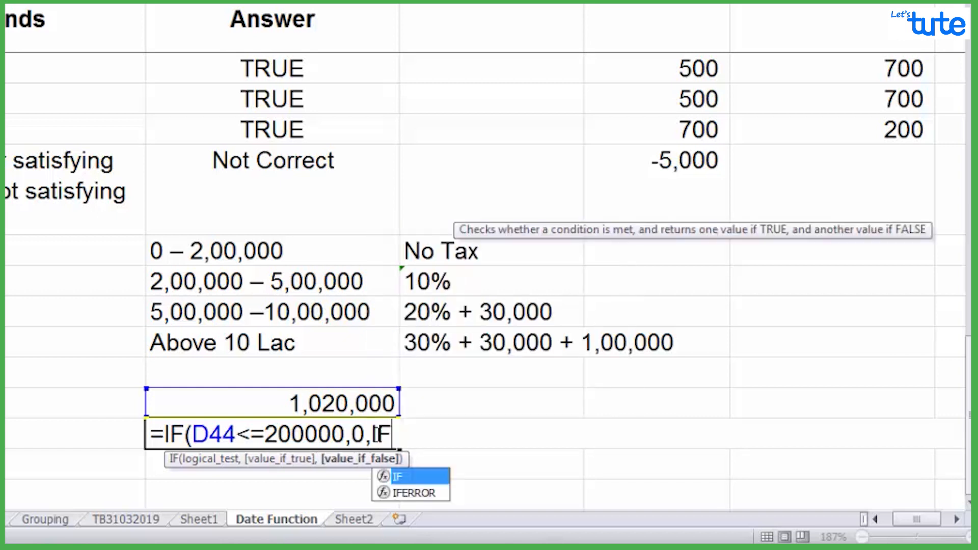
{"action": "type", "text": "(D"}
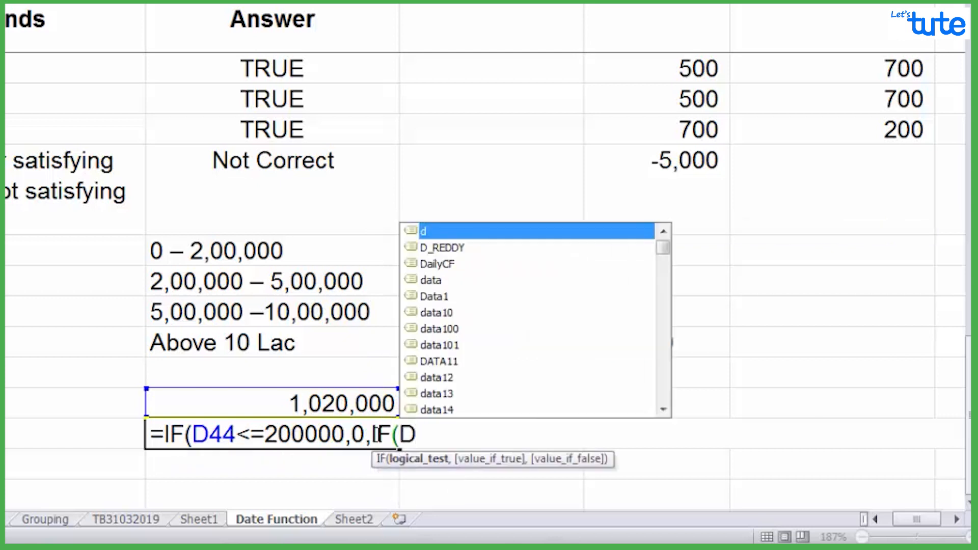
{"action": "type", "text": "44"}
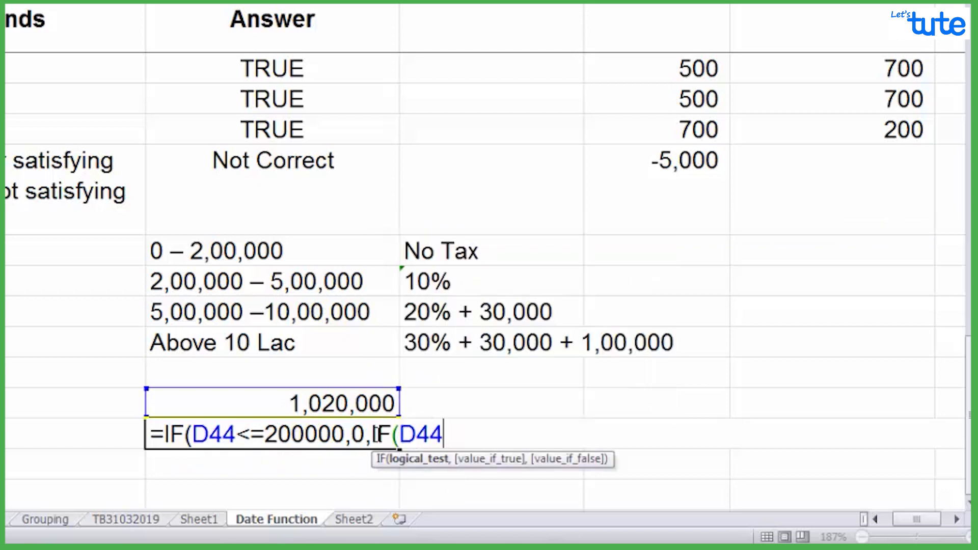
{"action": "type", "text": "<=500000"}
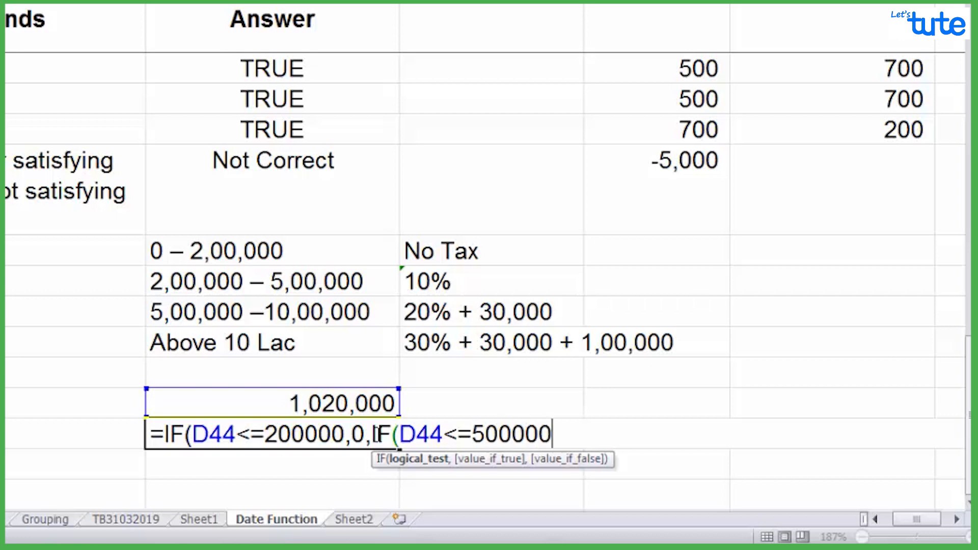
{"action": "type", "text": ","}
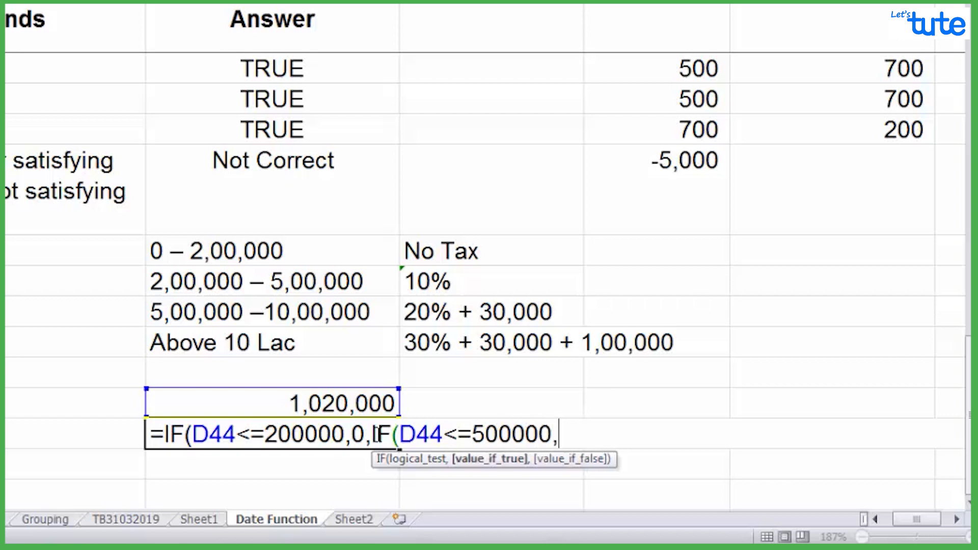
{"action": "type", "text": "("}
{"action": "key", "text": "Up"}
{"action": "type", "text": "-"}
{"action": "type", "text": "20000"}
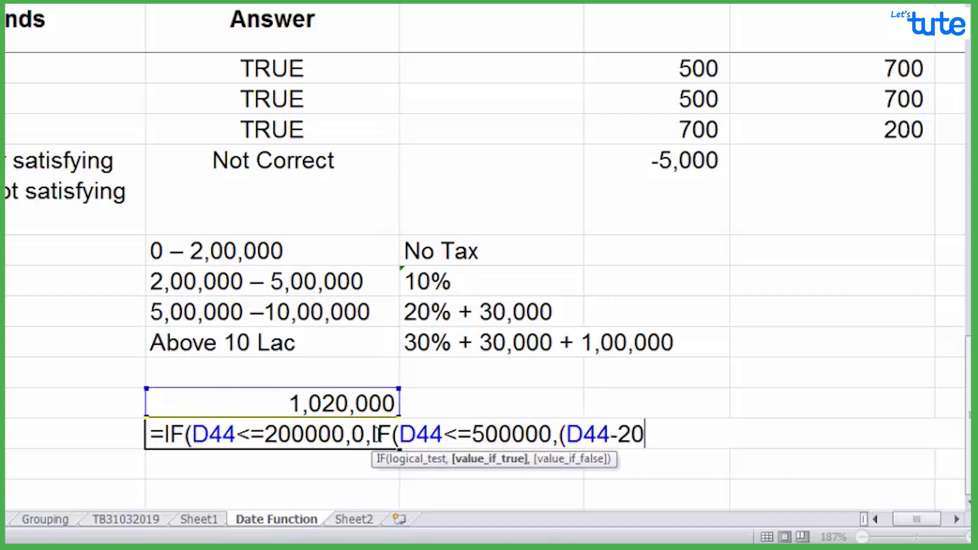
{"action": "type", "text": "0"}
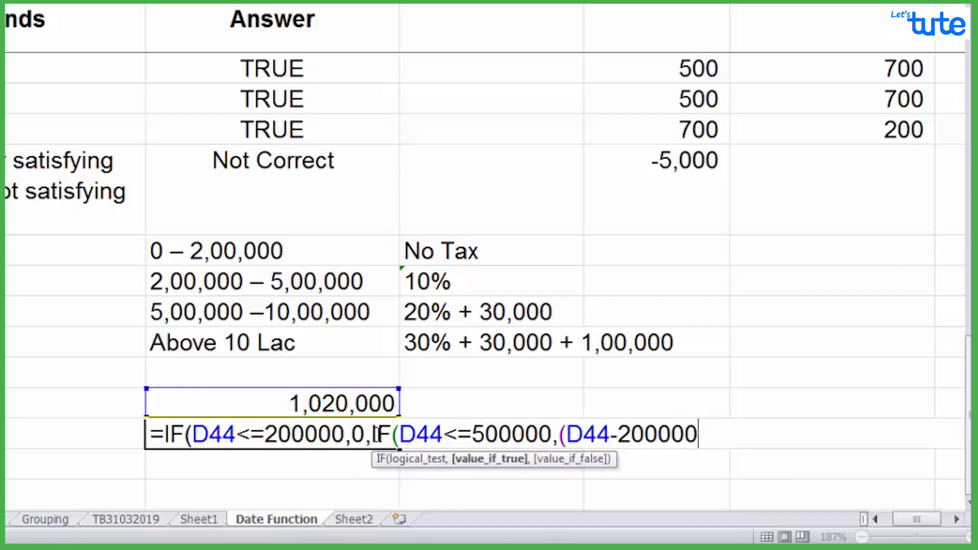
{"action": "type", "text": ")*10"}
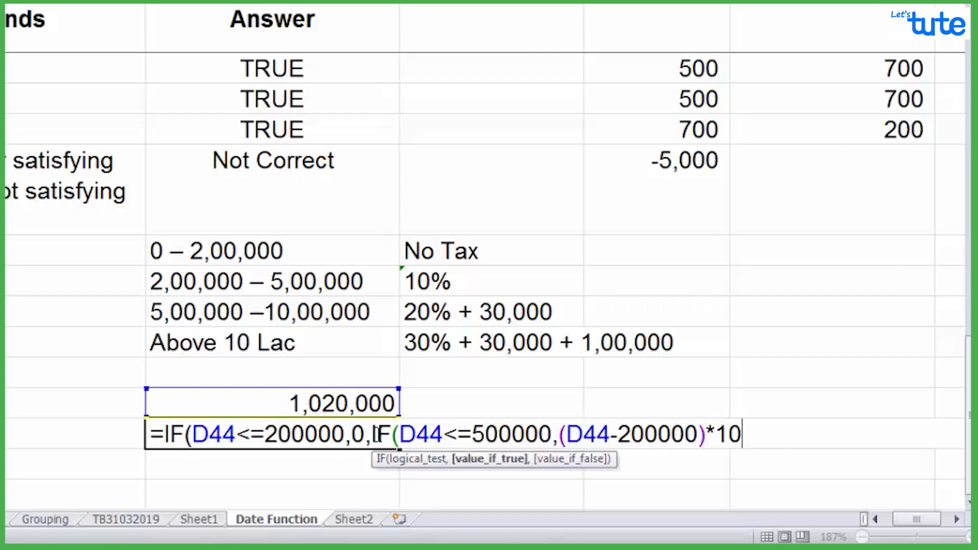
{"action": "type", "text": "%"}
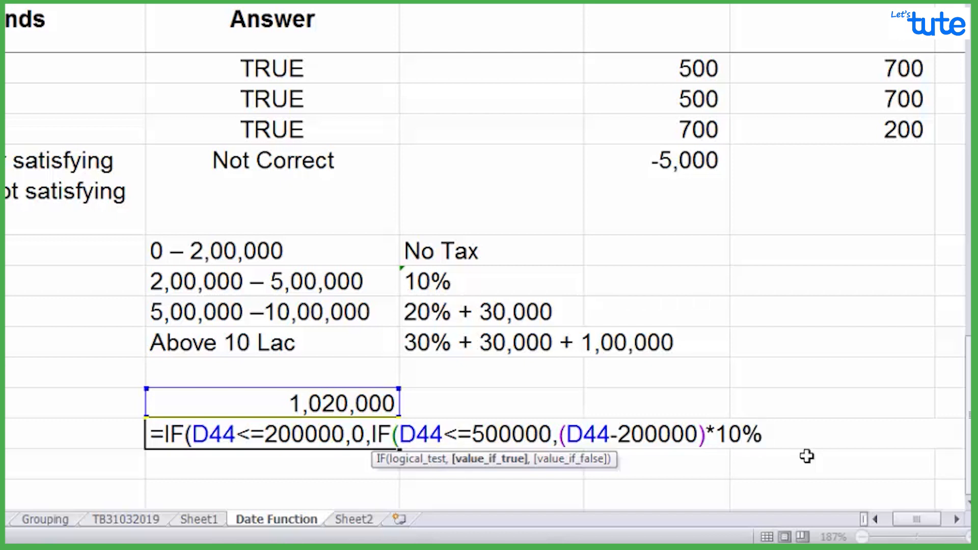
Add the 20% slab to the D45 formula as another nested condition: ,IF(D44<=1000000,(D44-500000)*20%+30000.
{"action": "type", "text": ",IF"}
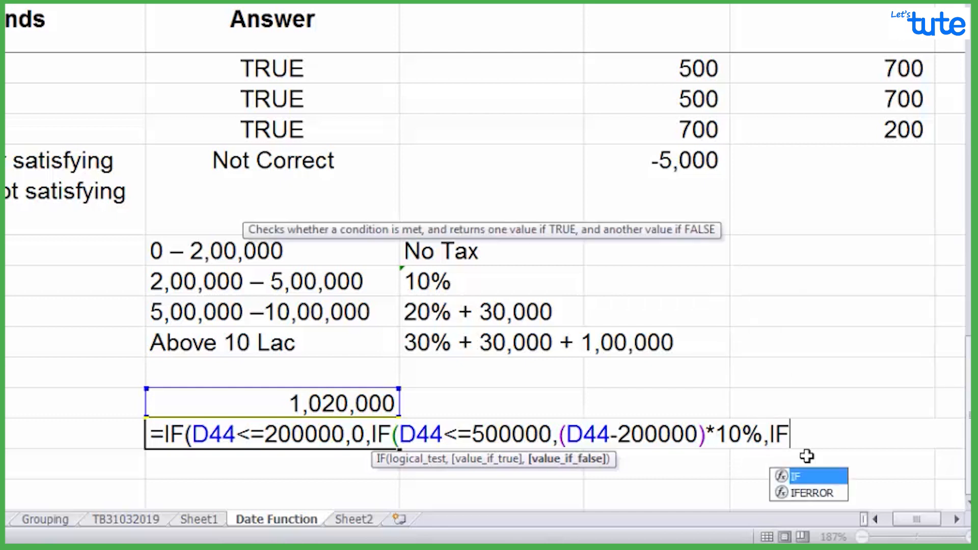
{"action": "type", "text": "("}
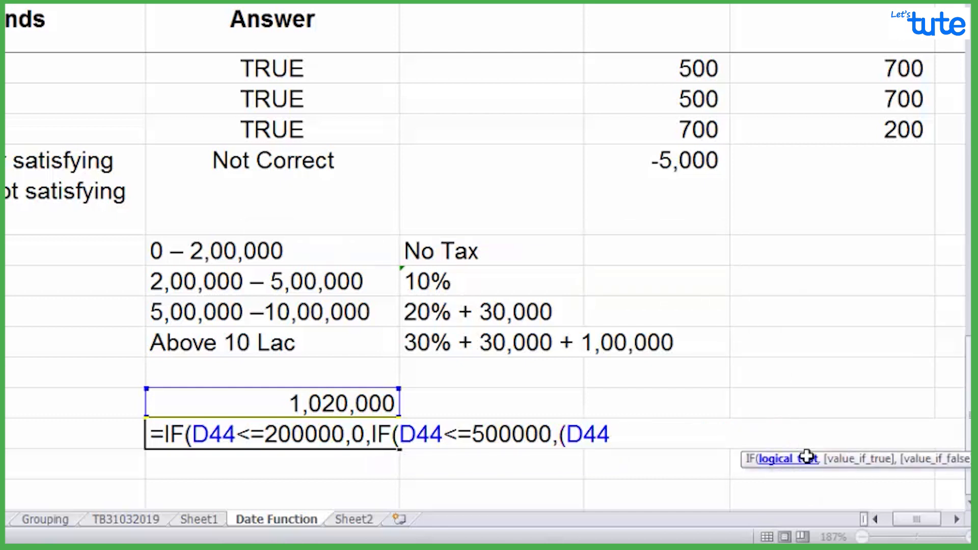
{"action": "type", "text": "D44"}
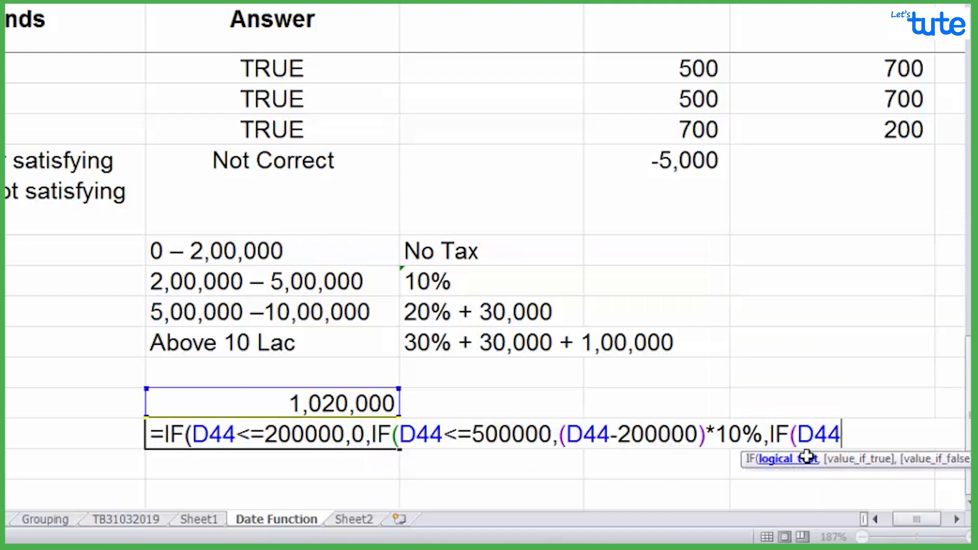
{"action": "type", "text": "<=100000"}
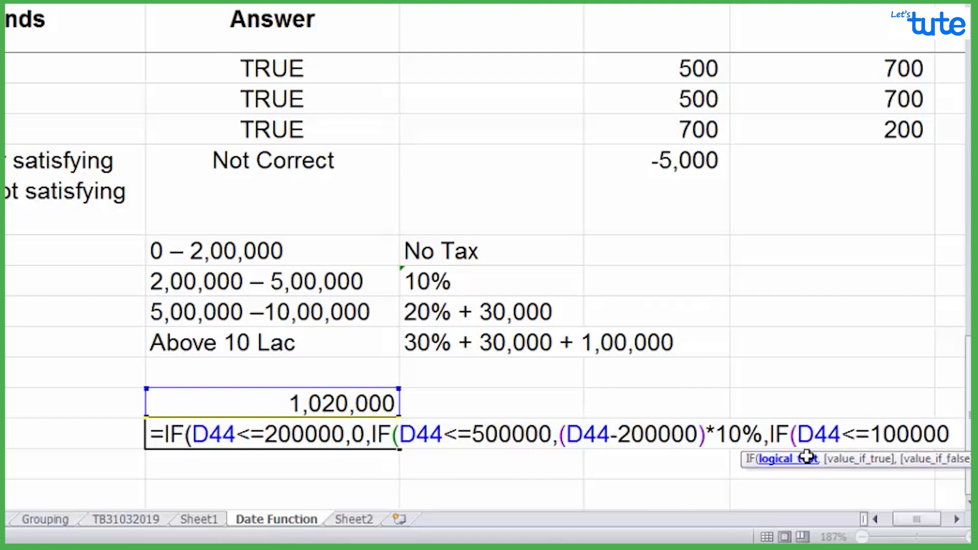
{"action": "type", "text": "0,"}
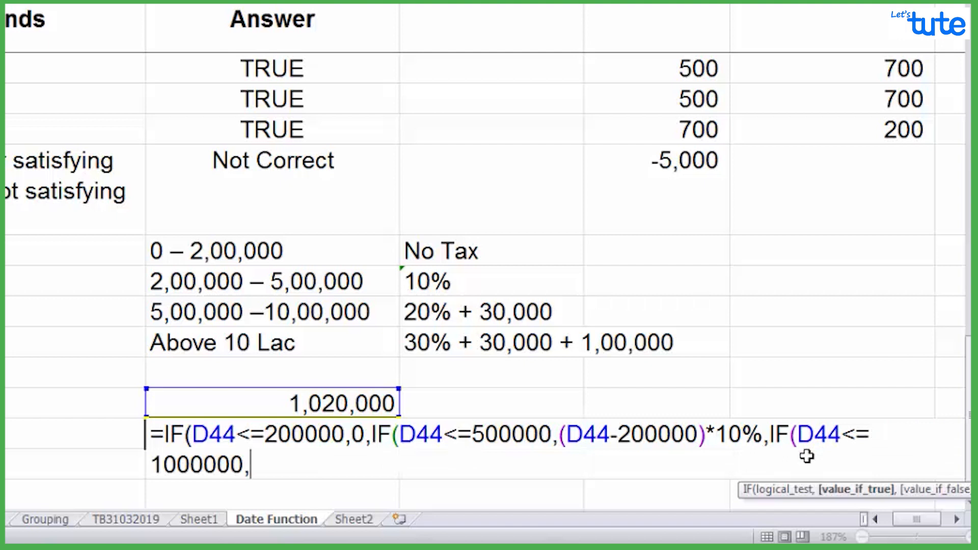
{"action": "type", "text": "(D44"}
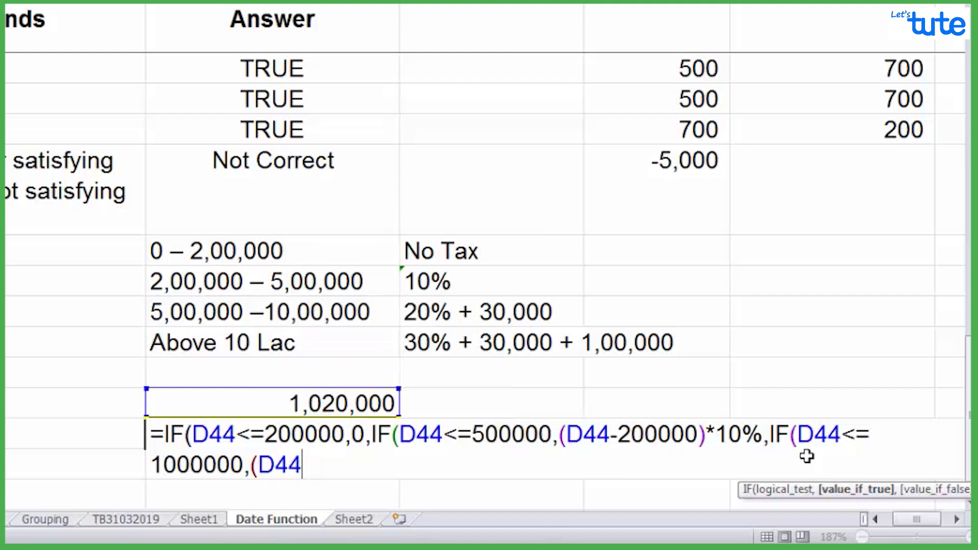
{"action": "type", "text": "-"}
{"action": "type", "text": "500"}
{"action": "type", "text": "00"}
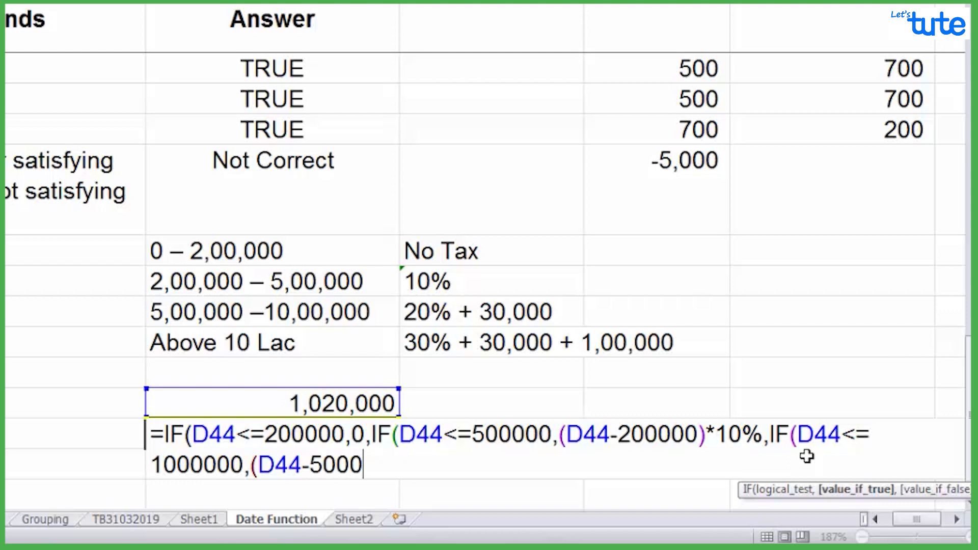
{"action": "type", "text": "00)"}
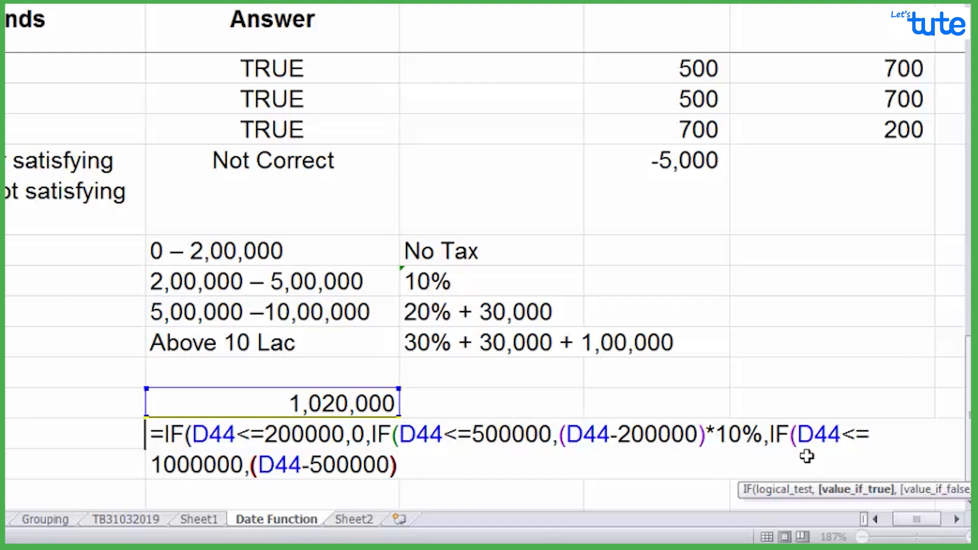
{"action": "type", "text": "*20"}
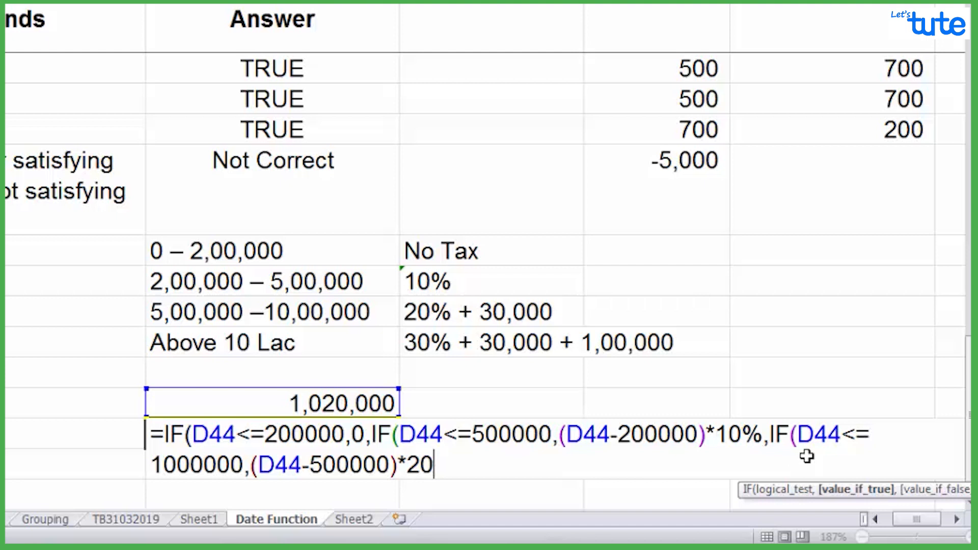
{"action": "type", "text": "%+30000"}
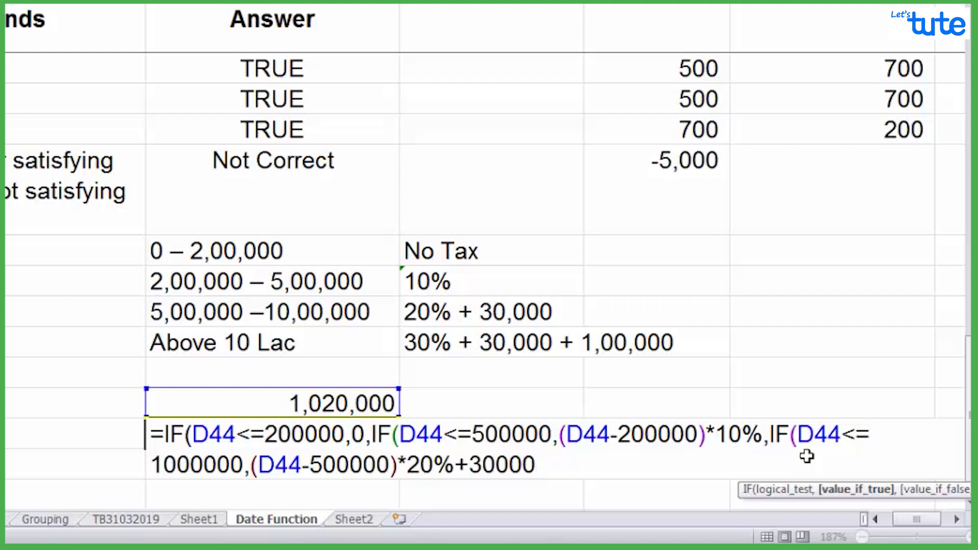
Add the above-10-lac slab to the D45 formula as the final false value: ,(D44-1000000)*30%+130000.
{"action": "type", "text": ","}
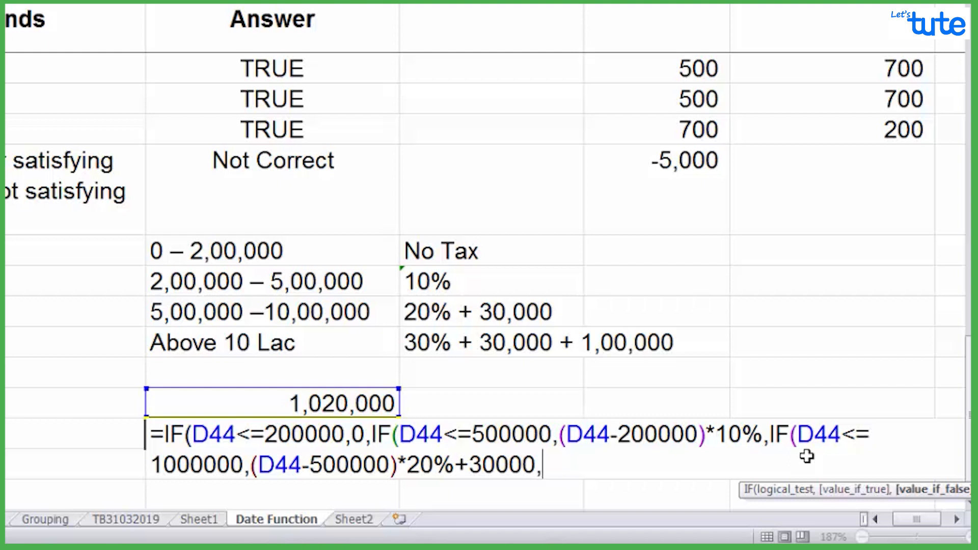
{"action": "type", "text": "(D"}
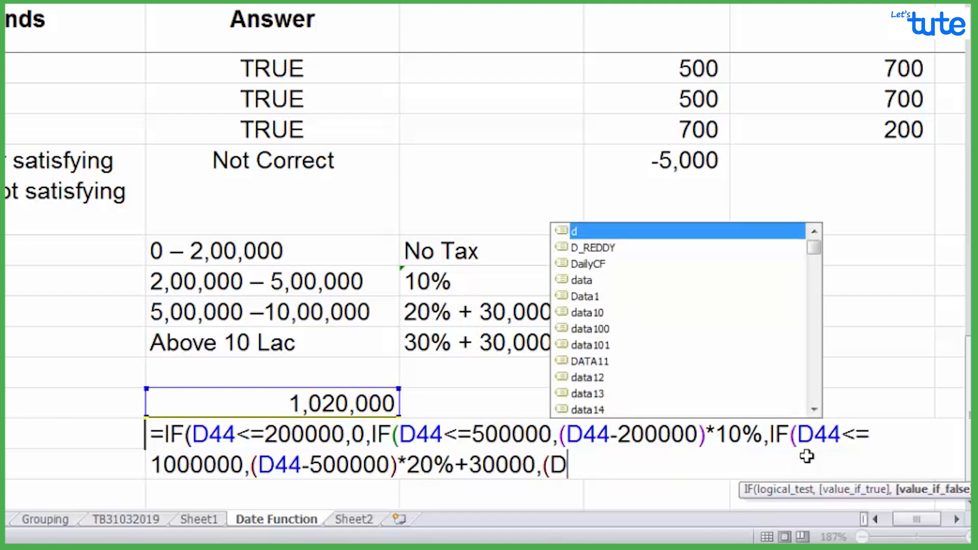
{"action": "type", "text": "44-"}
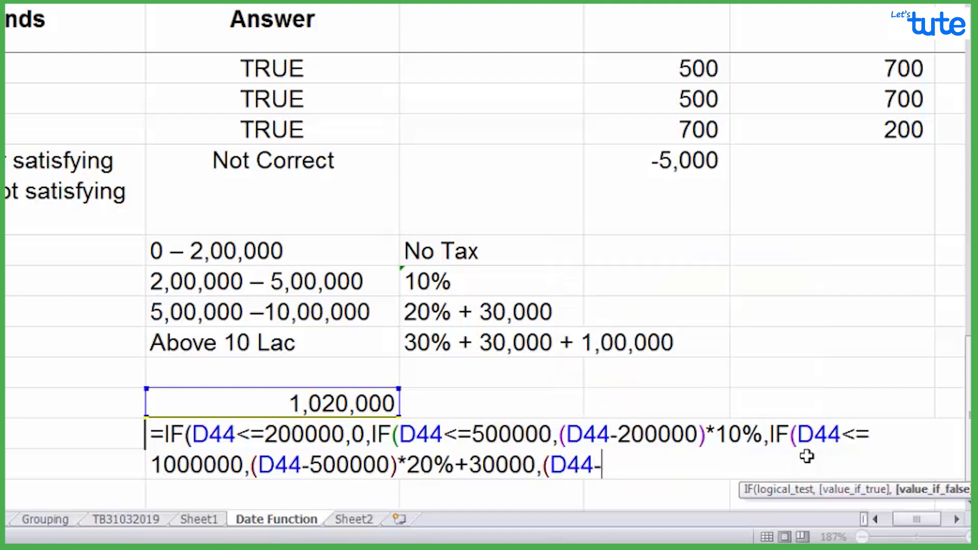
{"action": "type", "text": "1000000"}
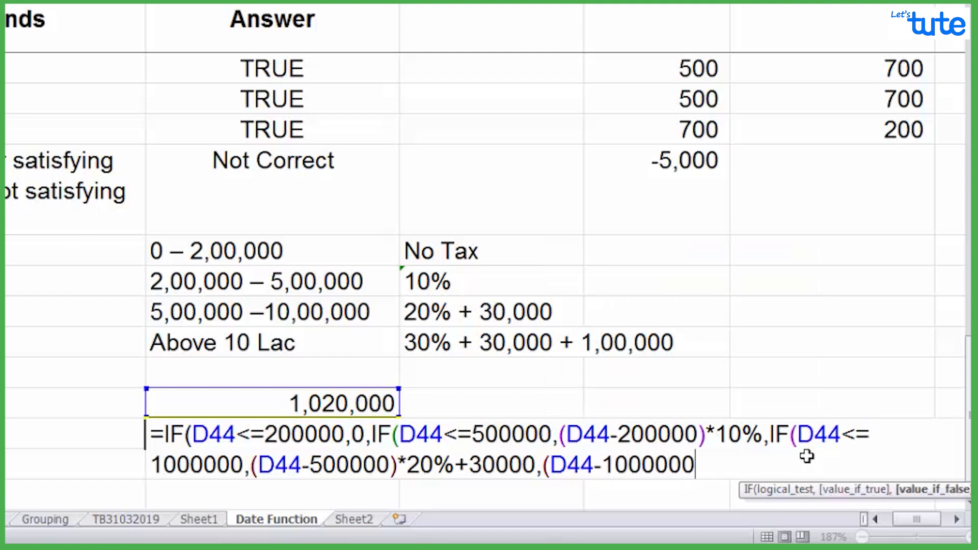
{"action": "type", "text": ")*30"}
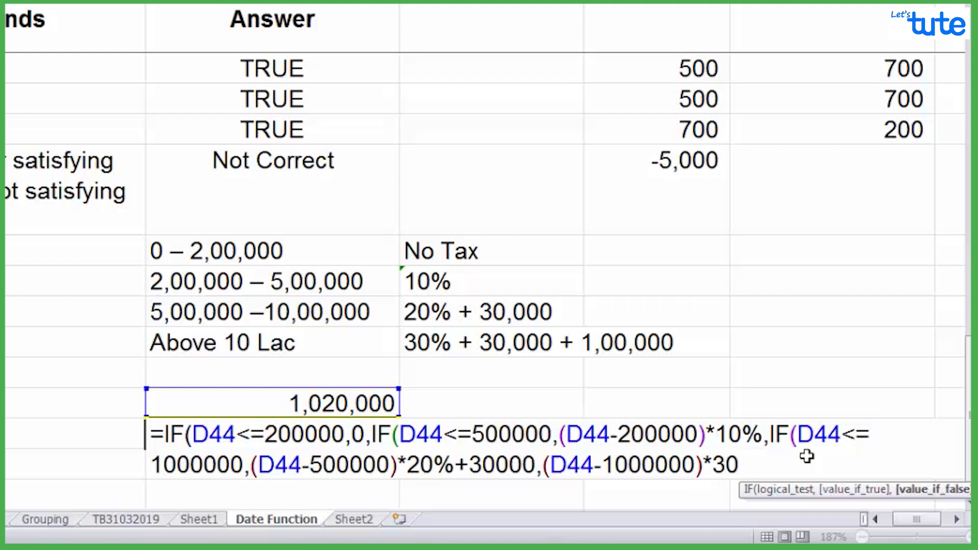
{"action": "type", "text": "%+130000"}
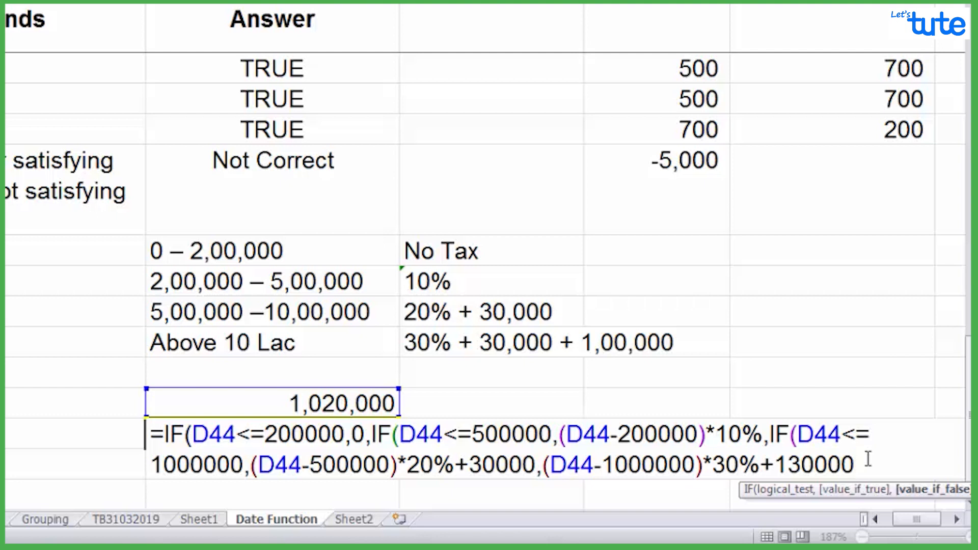
Close all three nested IF functions with ))) and enter the completed formula in D45.
{"action": "type", "text": ")"}
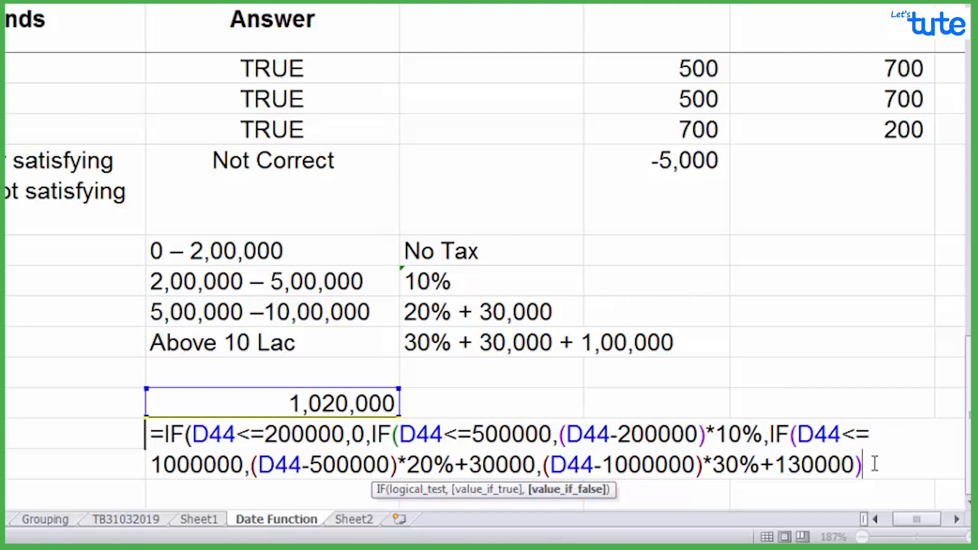
{"action": "type", "text": ")"}
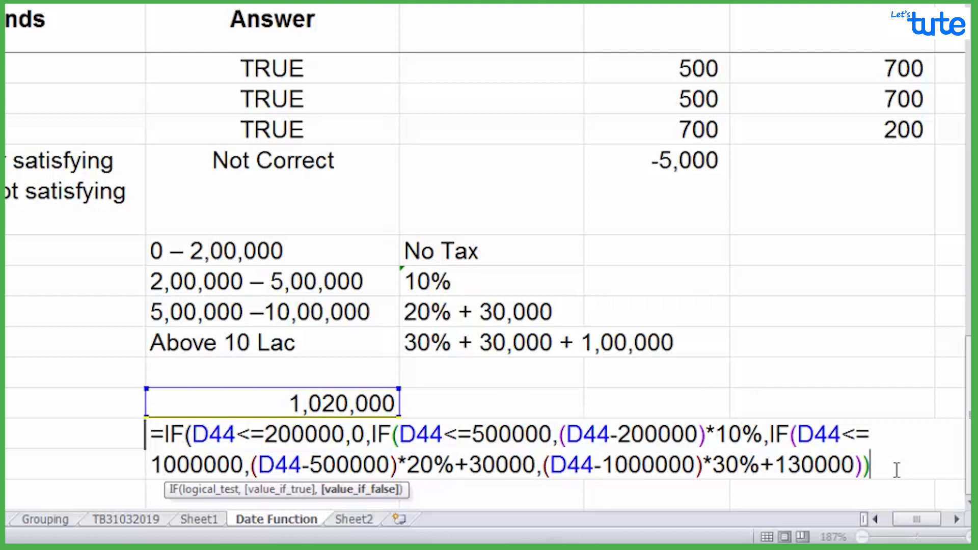
{"action": "type", "text": ")"}
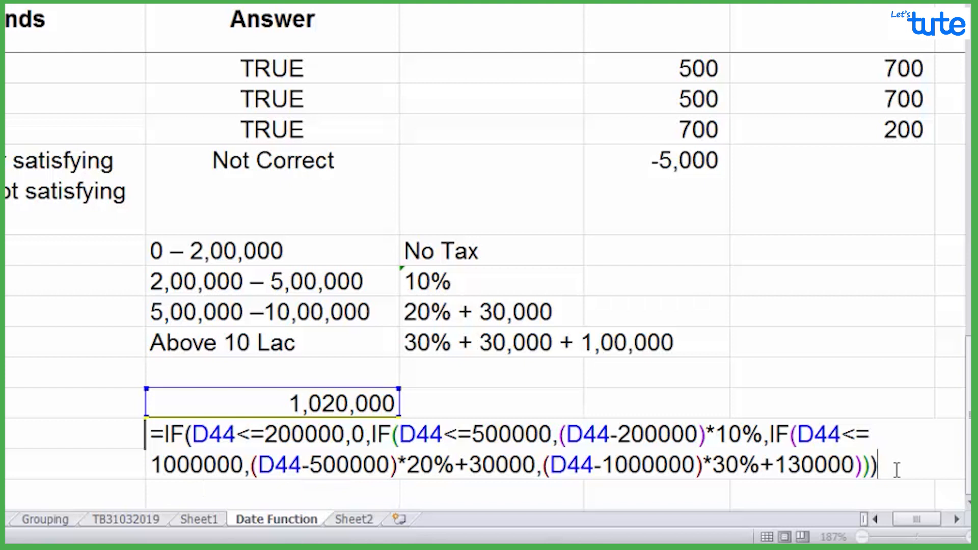
{"action": "key", "text": "Return"}
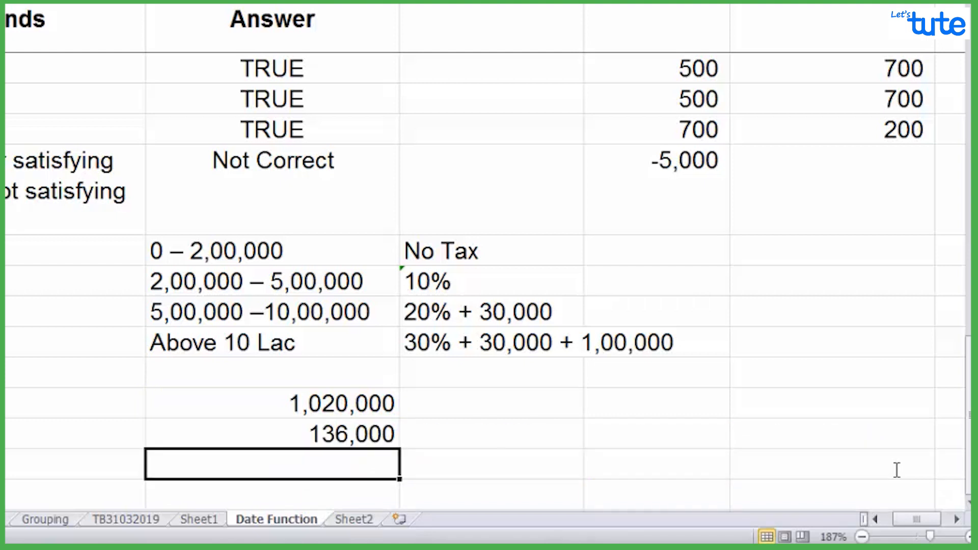
Set the income in D44 to 200000 to test the formula against the no-tax slab.
{"action": "key", "text": "Up"}
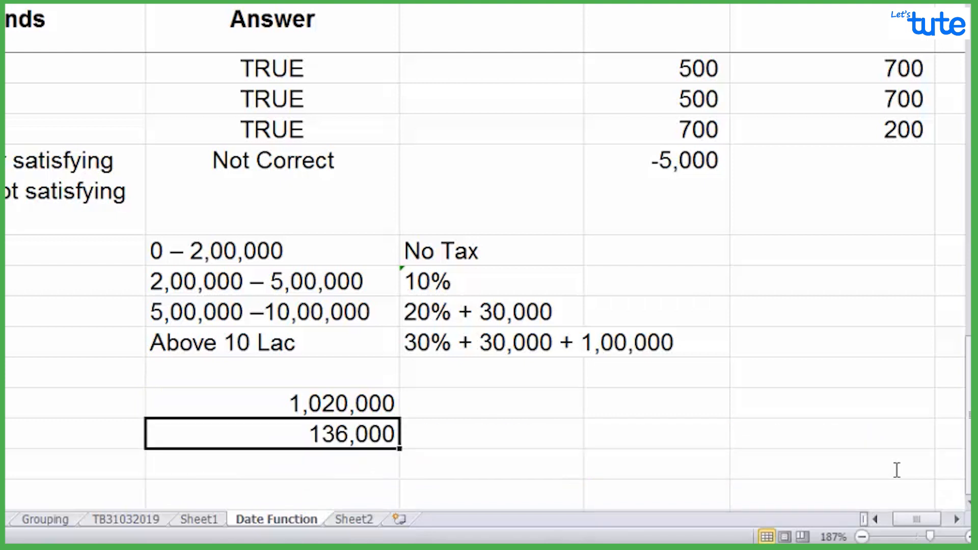
{"action": "key", "text": "Up"}
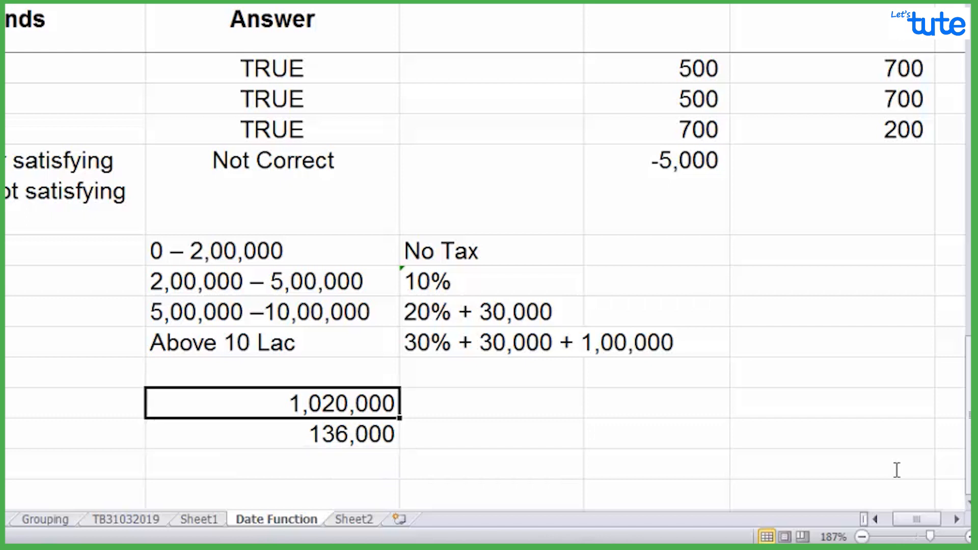
{"action": "type", "text": "200,00"}
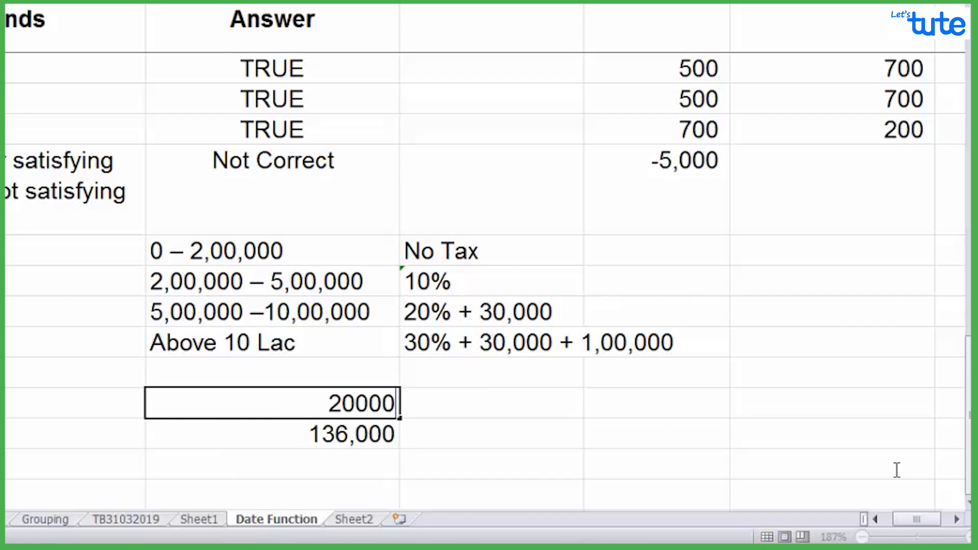
{"action": "type", "text": "0"}
{"action": "key", "text": "Return"}
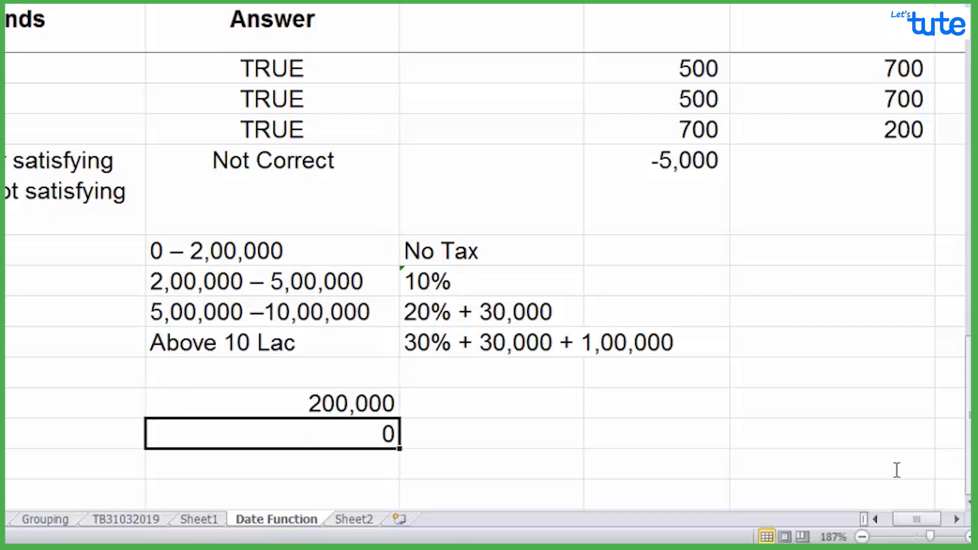
Set the income in D44 to 230000 to test the formula against the 10% slab.
{"action": "key", "text": "Up"}
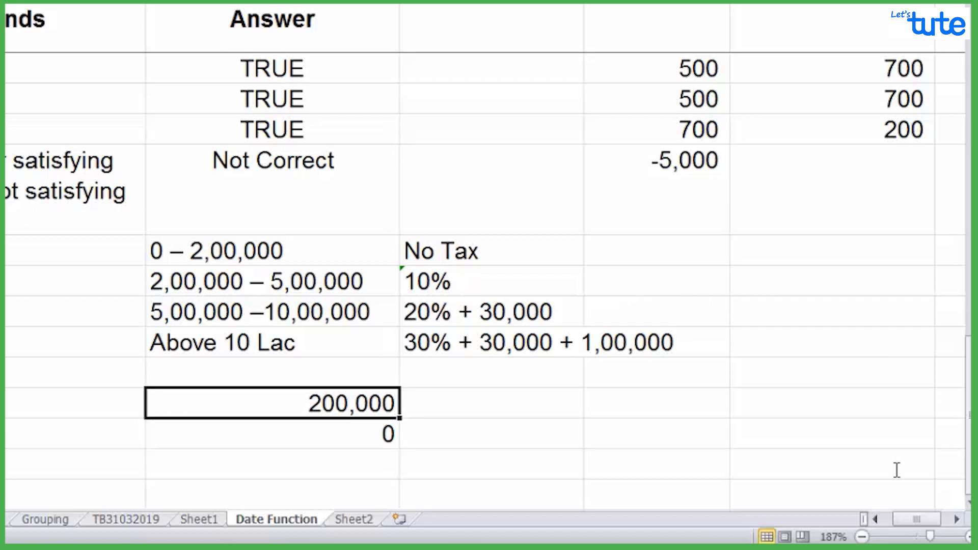
{"action": "type", "text": "230,00"}
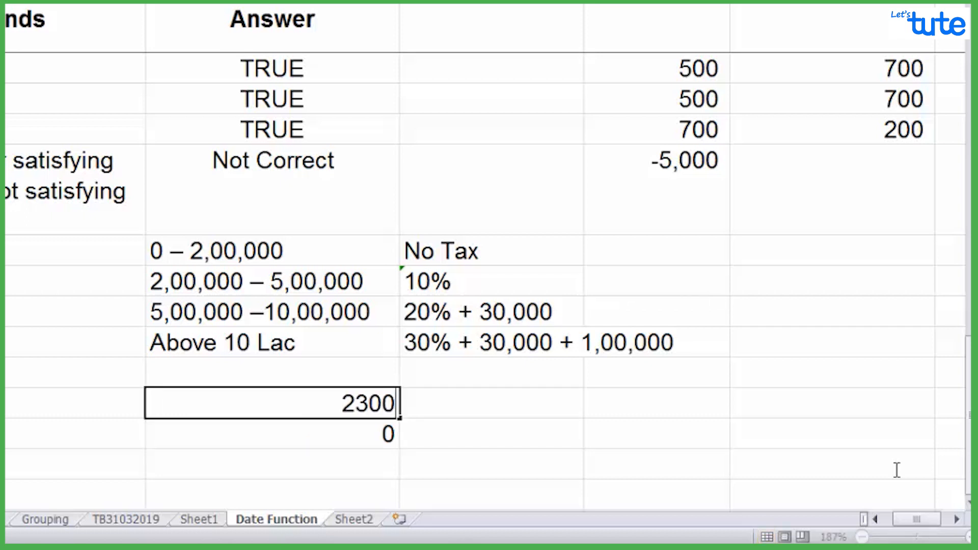
{"action": "type", "text": "00"}
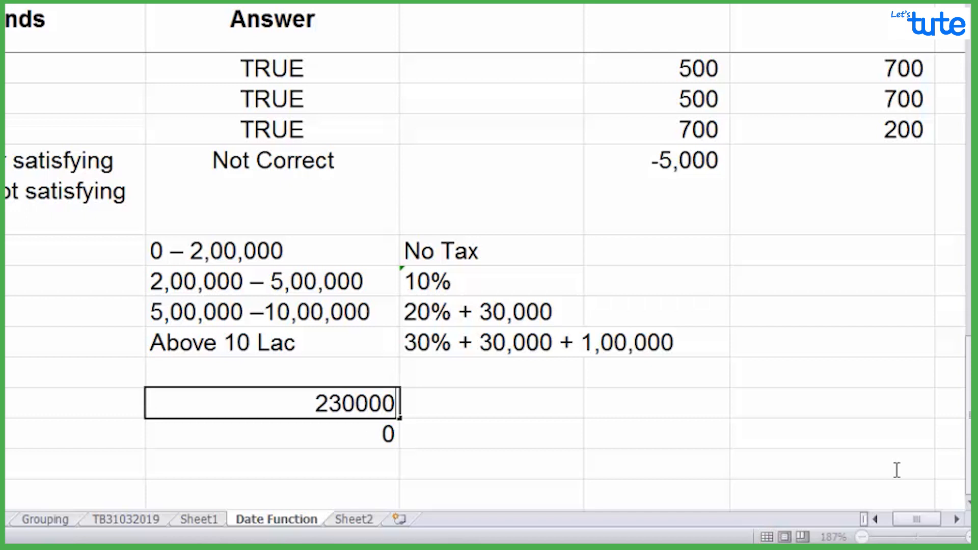
{"action": "key", "text": "Return"}
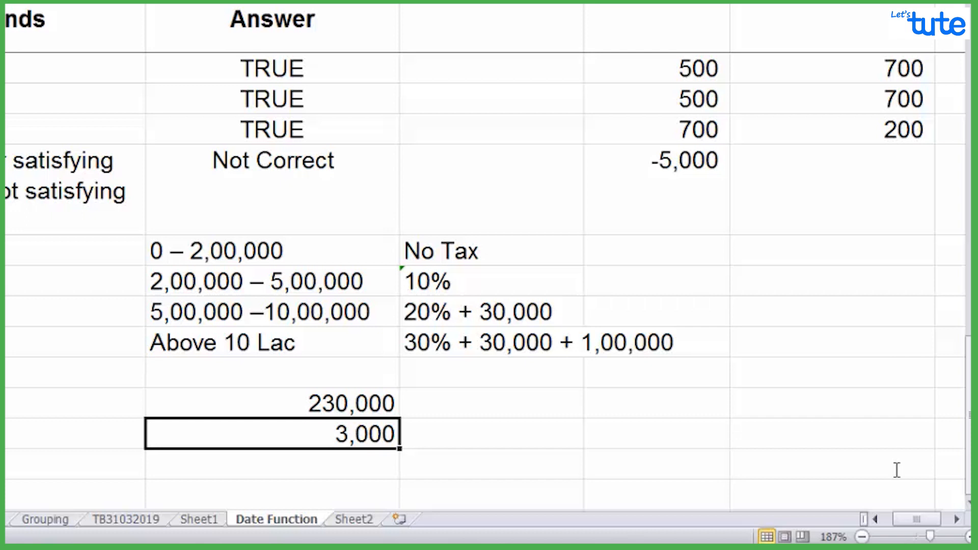
{"action": "key", "text": "Up"}
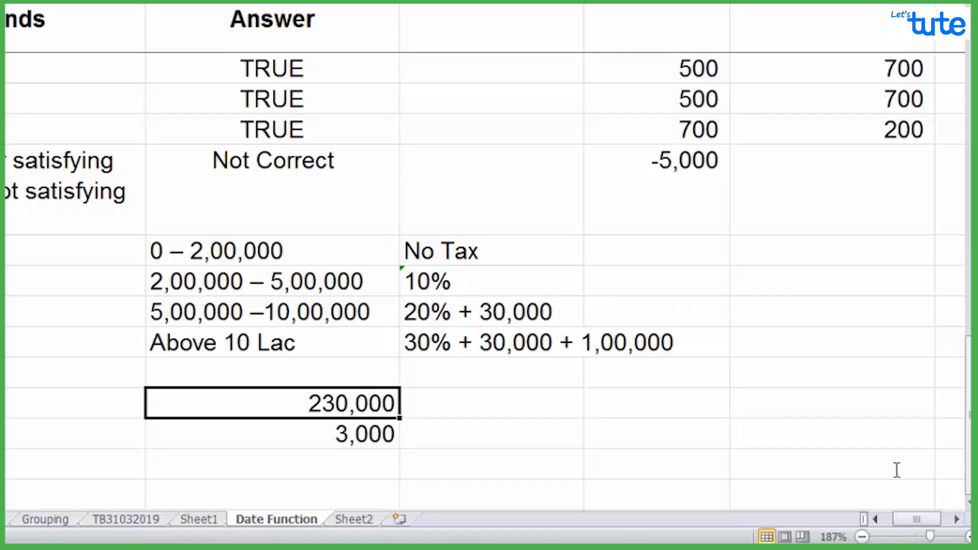